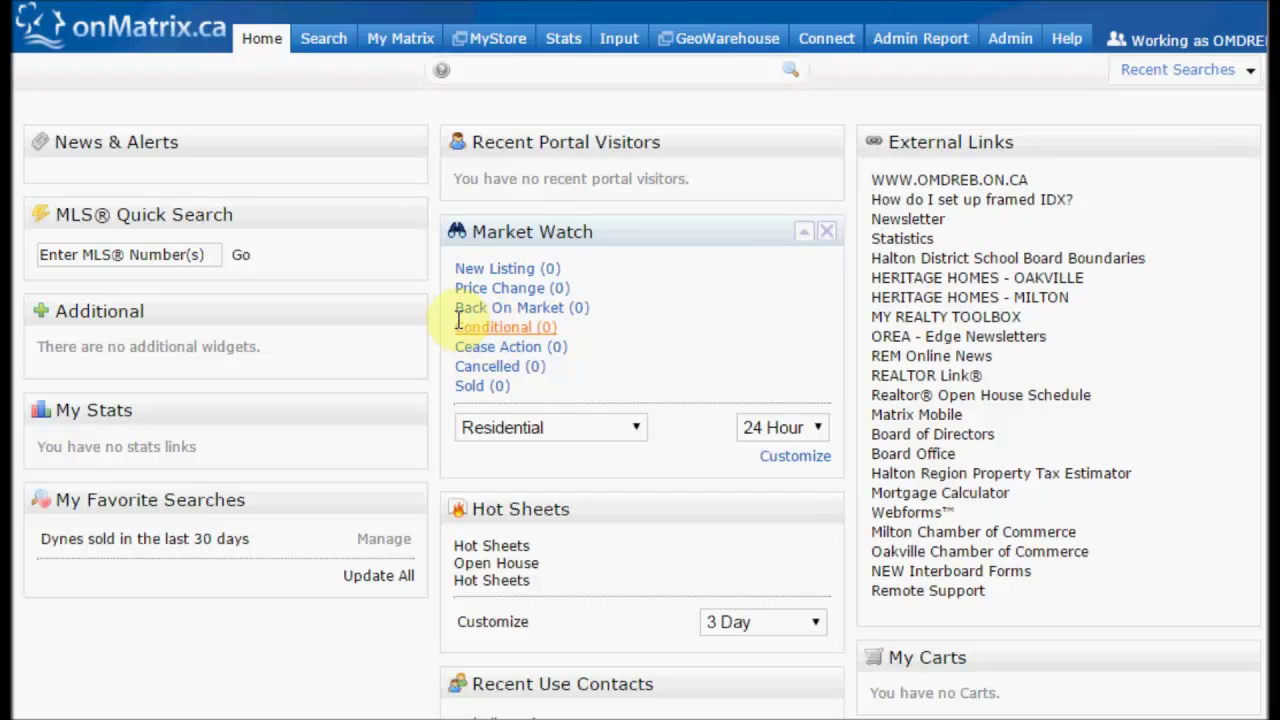
# - Start a residential search limited to district OA Oakville and sub district BC Bronte Creek
pyautogui.moveTo(335, 50)
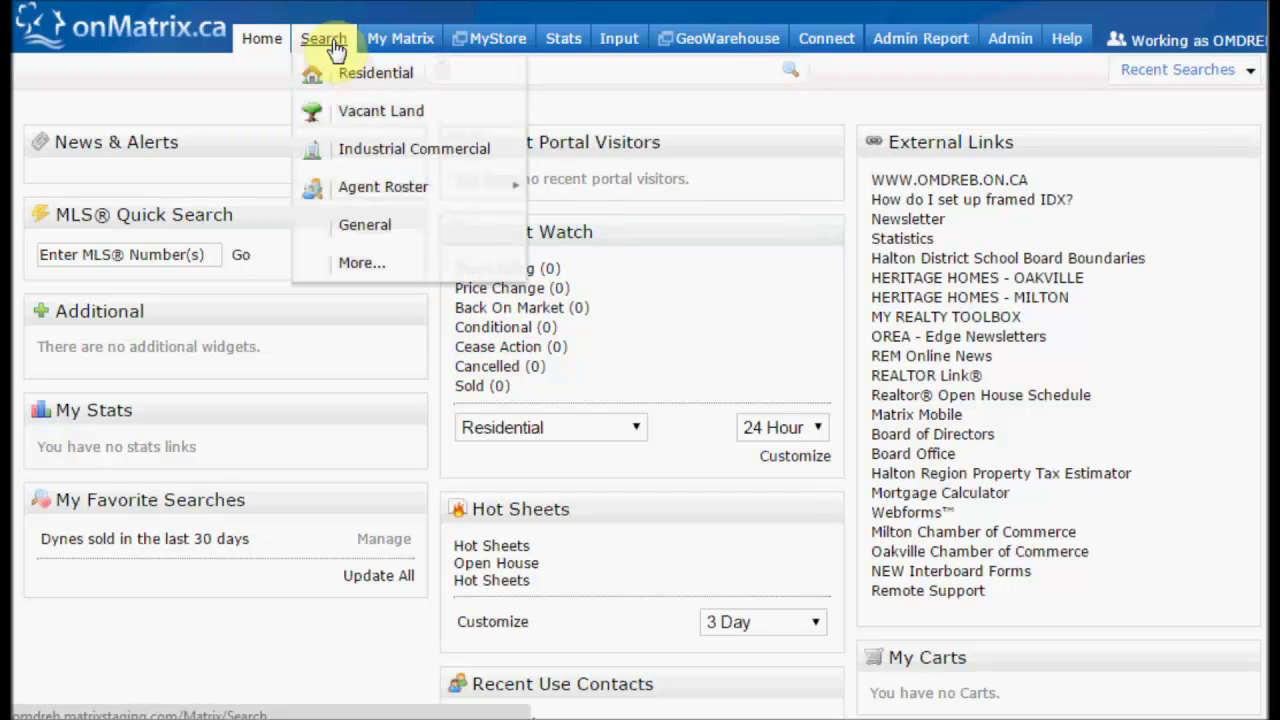
pyautogui.click(385, 74)
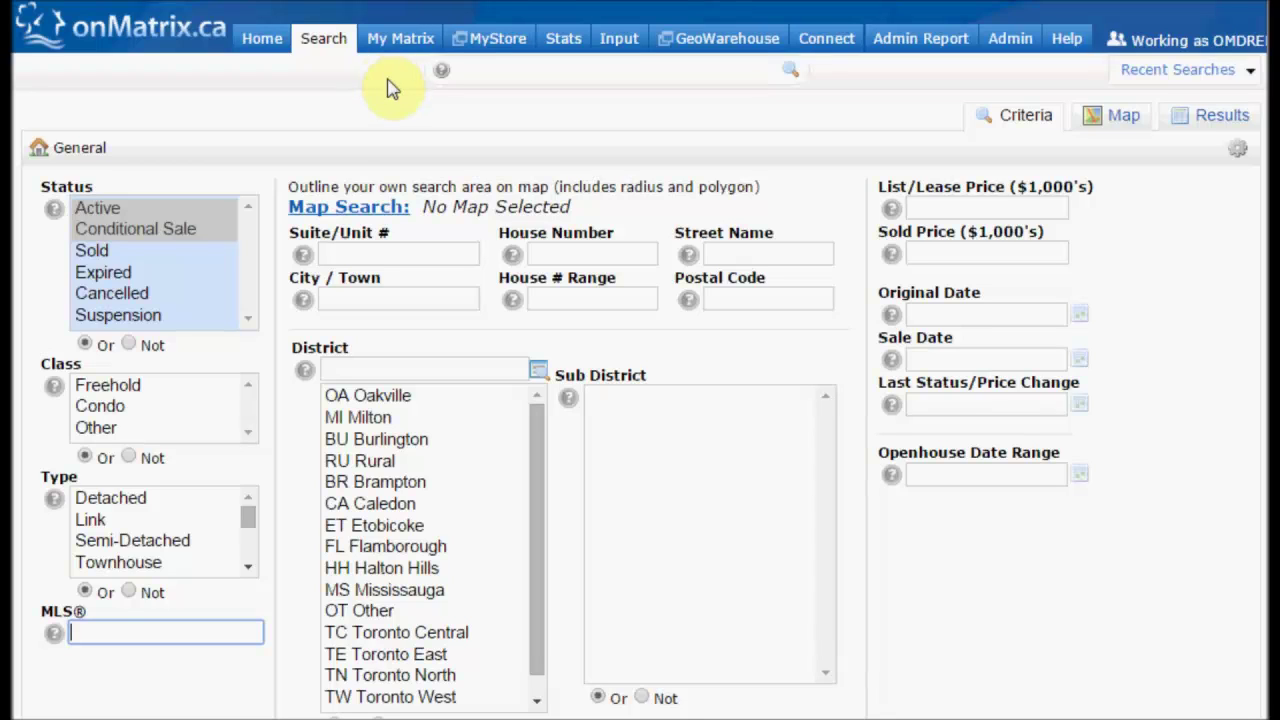
pyautogui.click(366, 398)
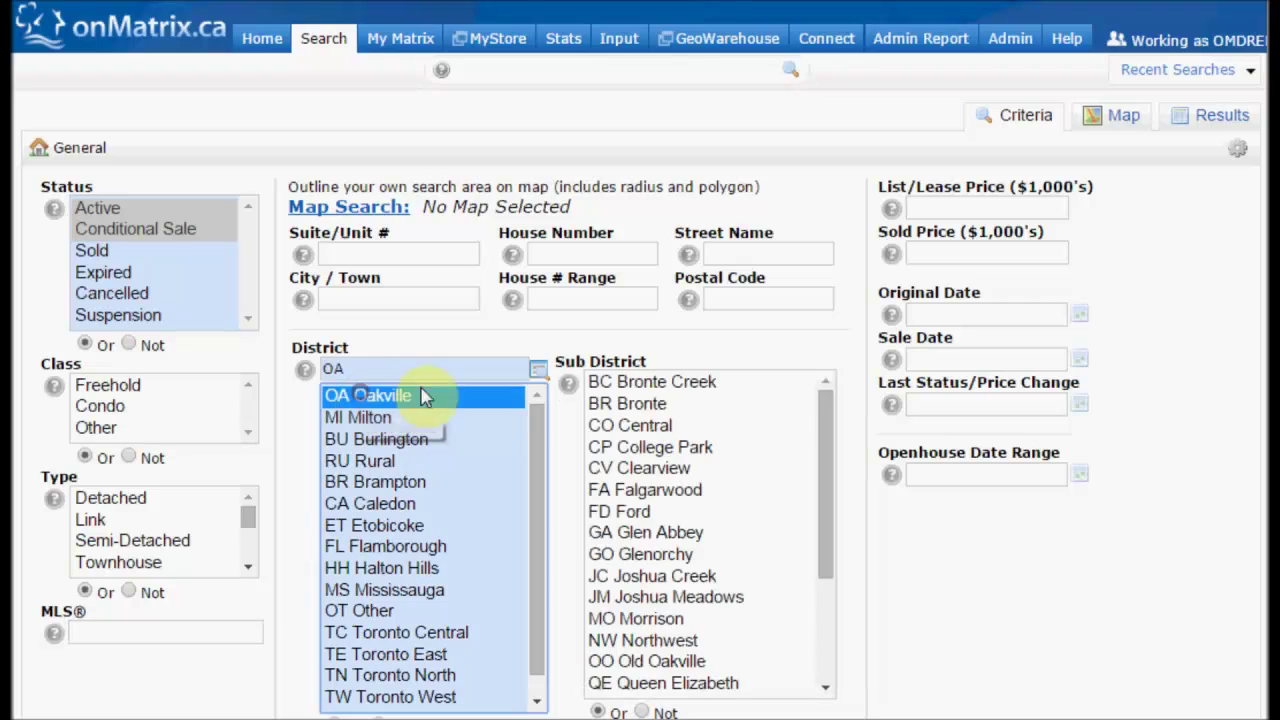
pyautogui.click(640, 381)
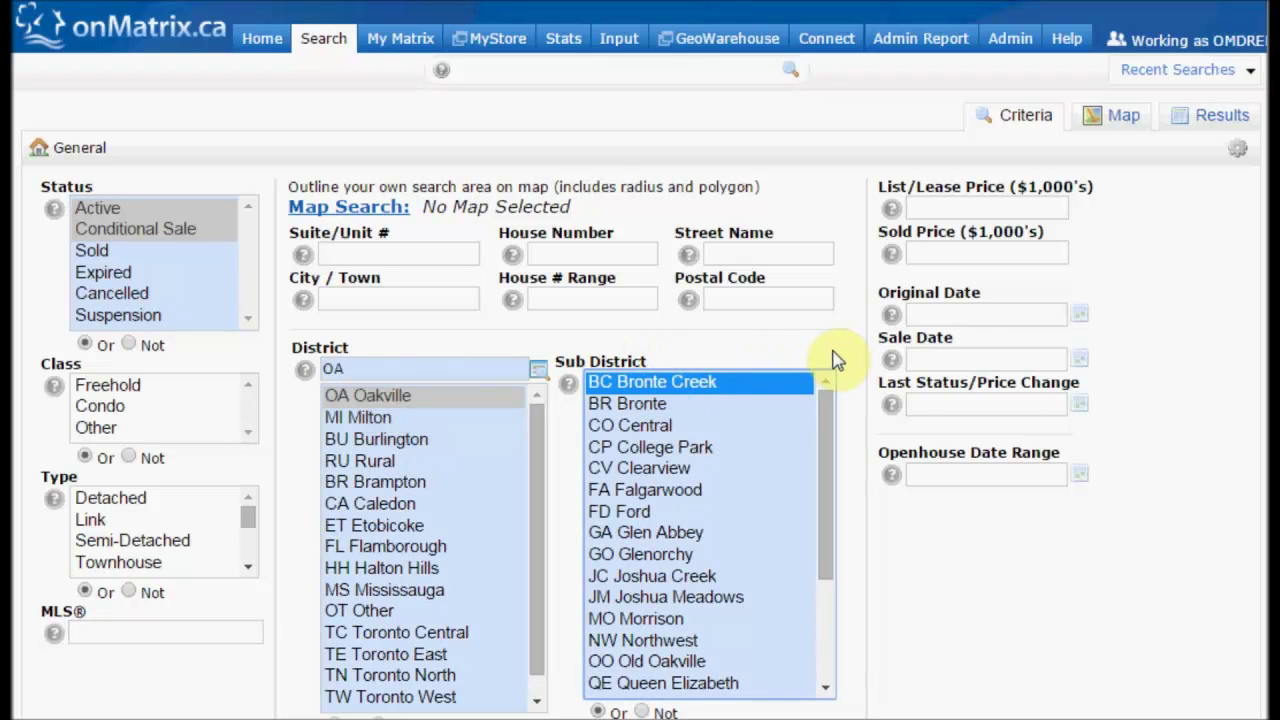
# - Run the Bronte Creek search, showing 37 results, and save it as a new auto email
pyautogui.click(1216, 129)
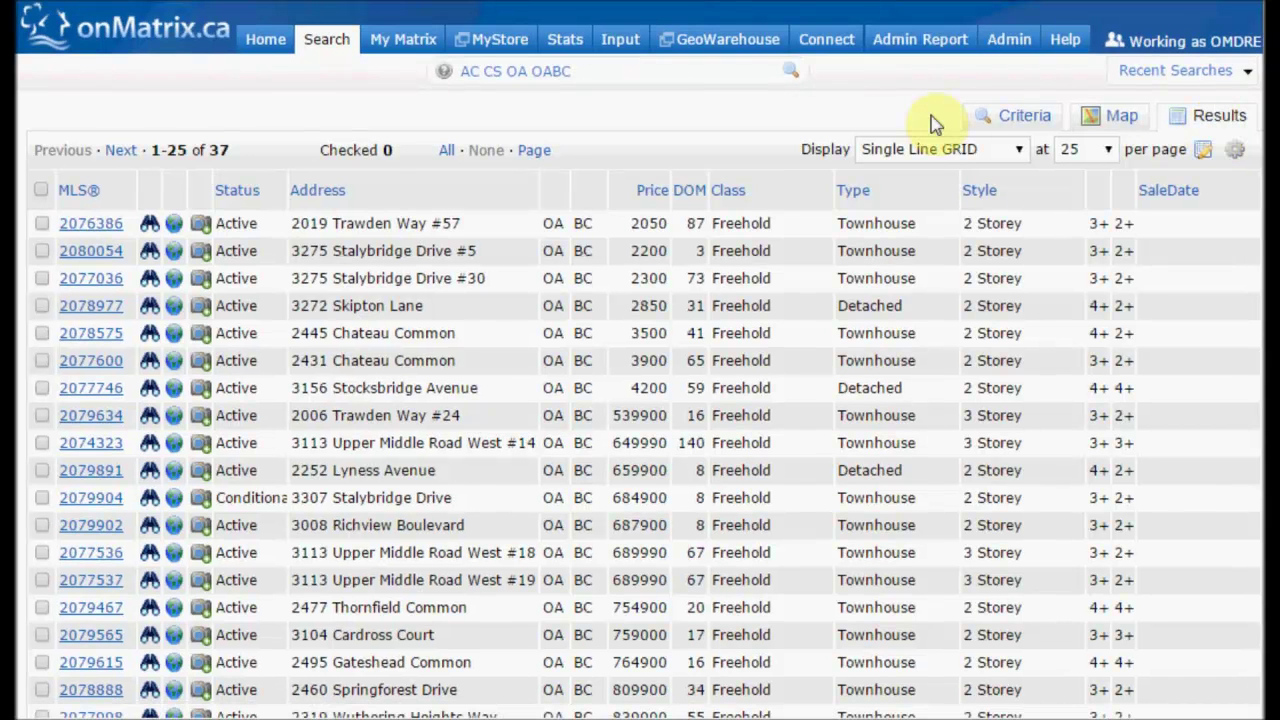
pyautogui.scroll(-5, 591, 300)
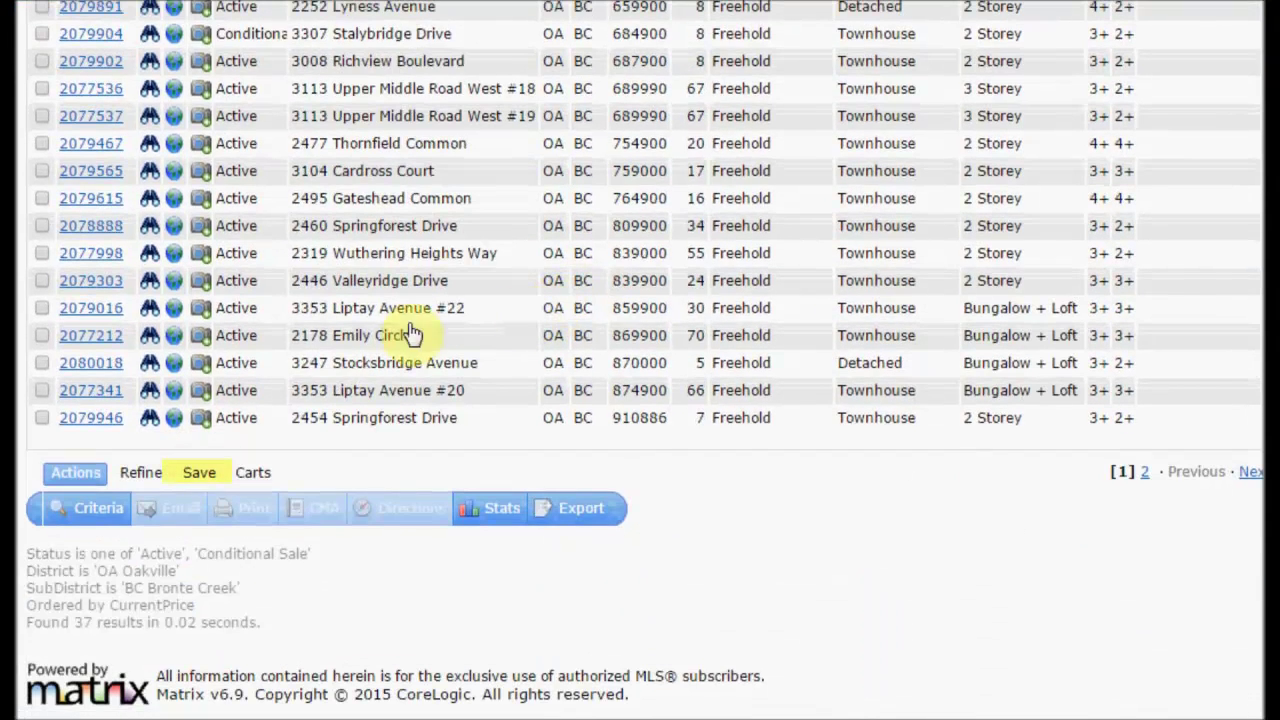
pyautogui.click(215, 489)
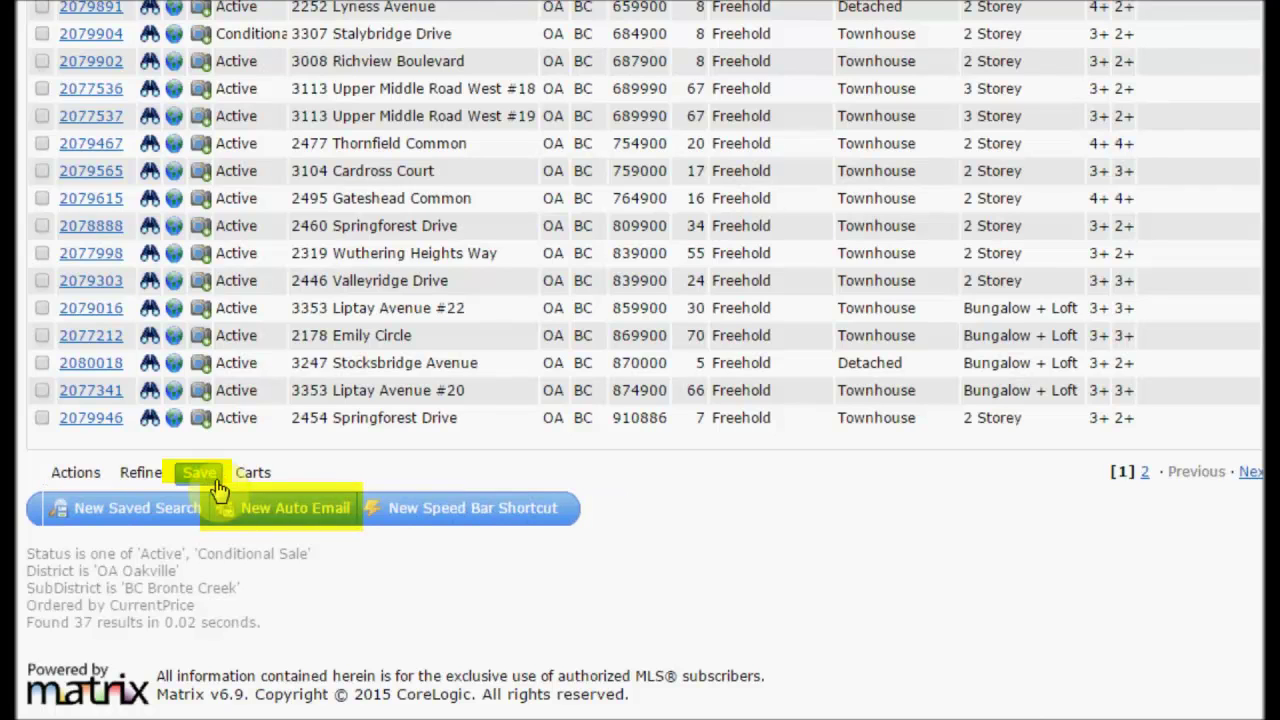
pyautogui.click(266, 514)
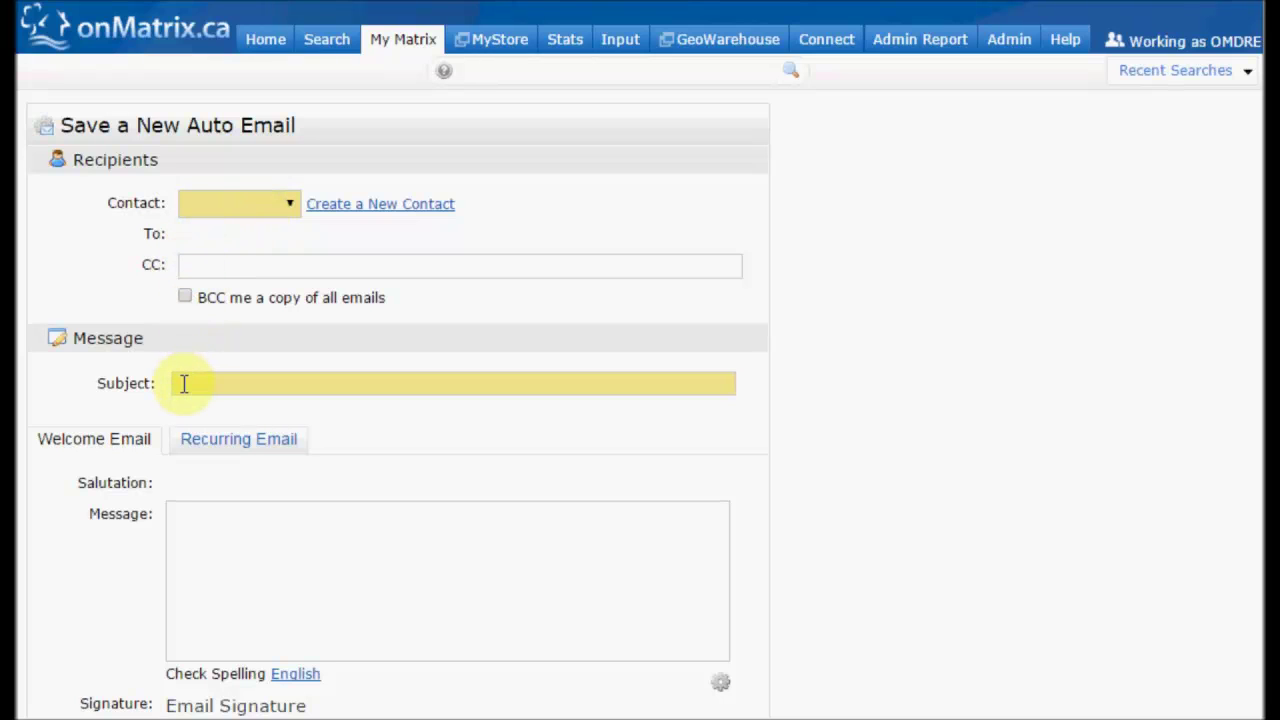
# - Choose the saved contact from the Contact dropdown as the auto email recipient
pyautogui.scroll(-1, 184, 383)
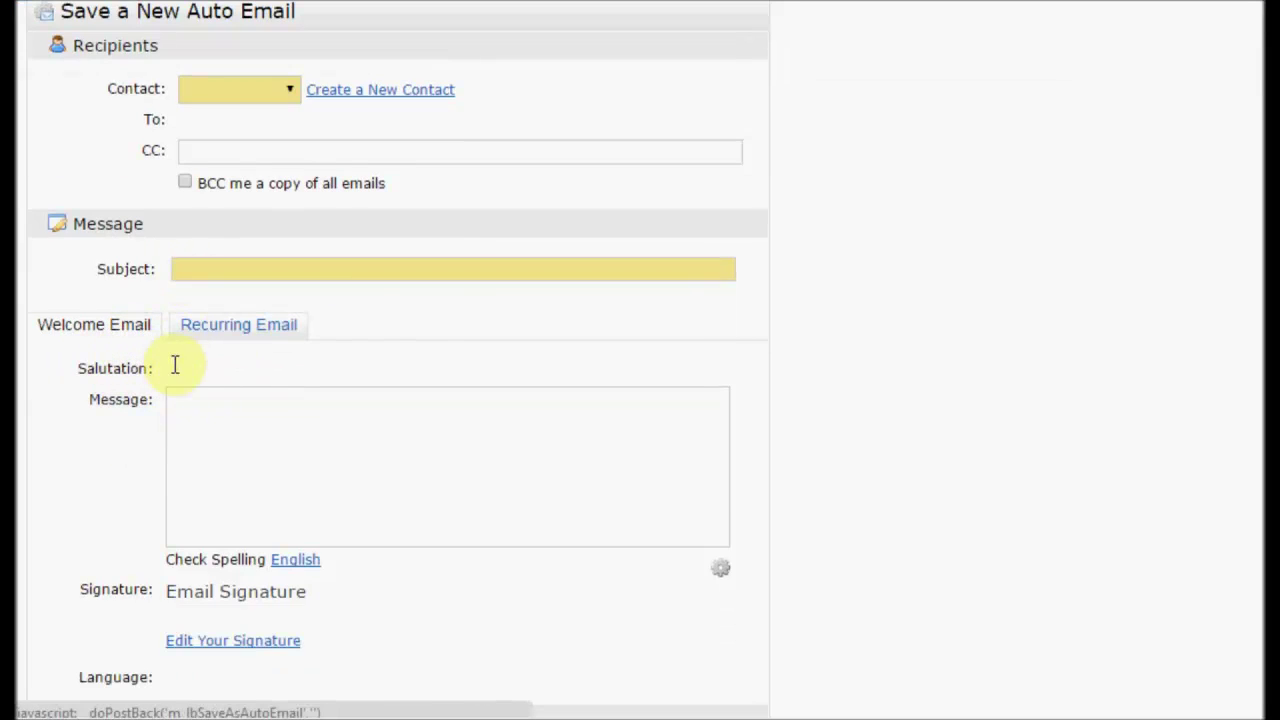
pyautogui.scroll(-3, 257, 420)
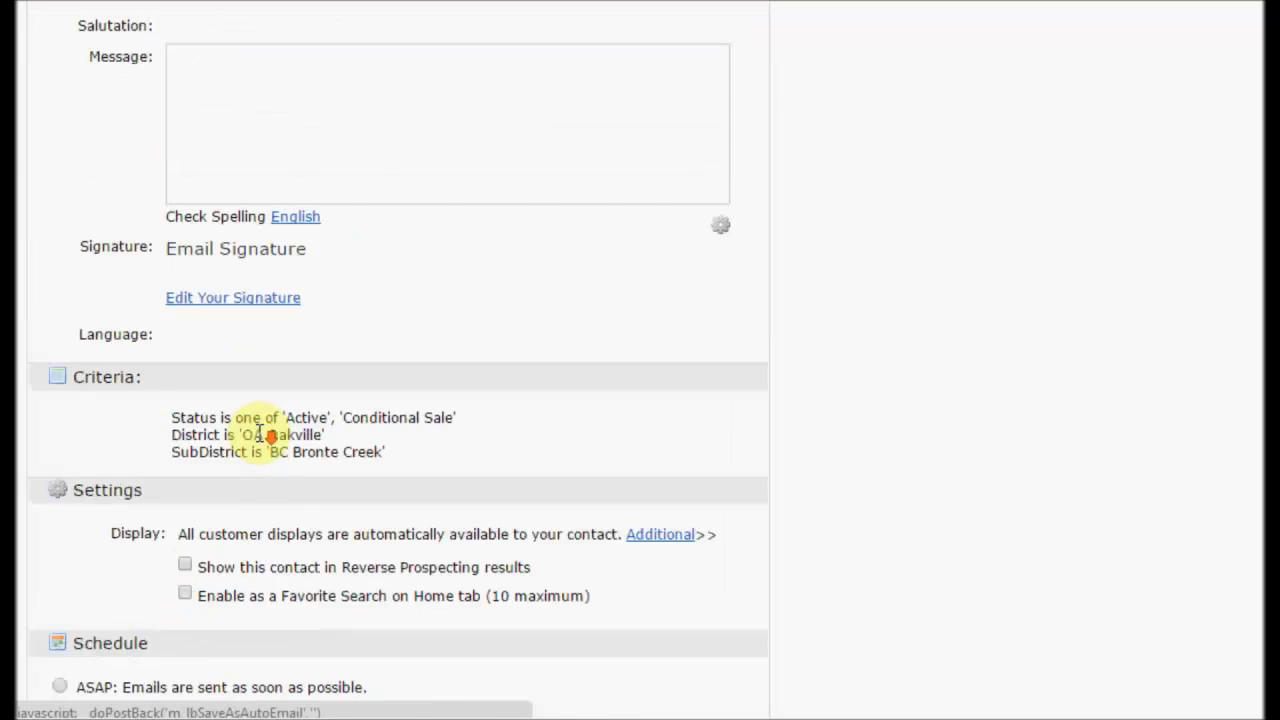
pyautogui.scroll(-3, 258, 430)
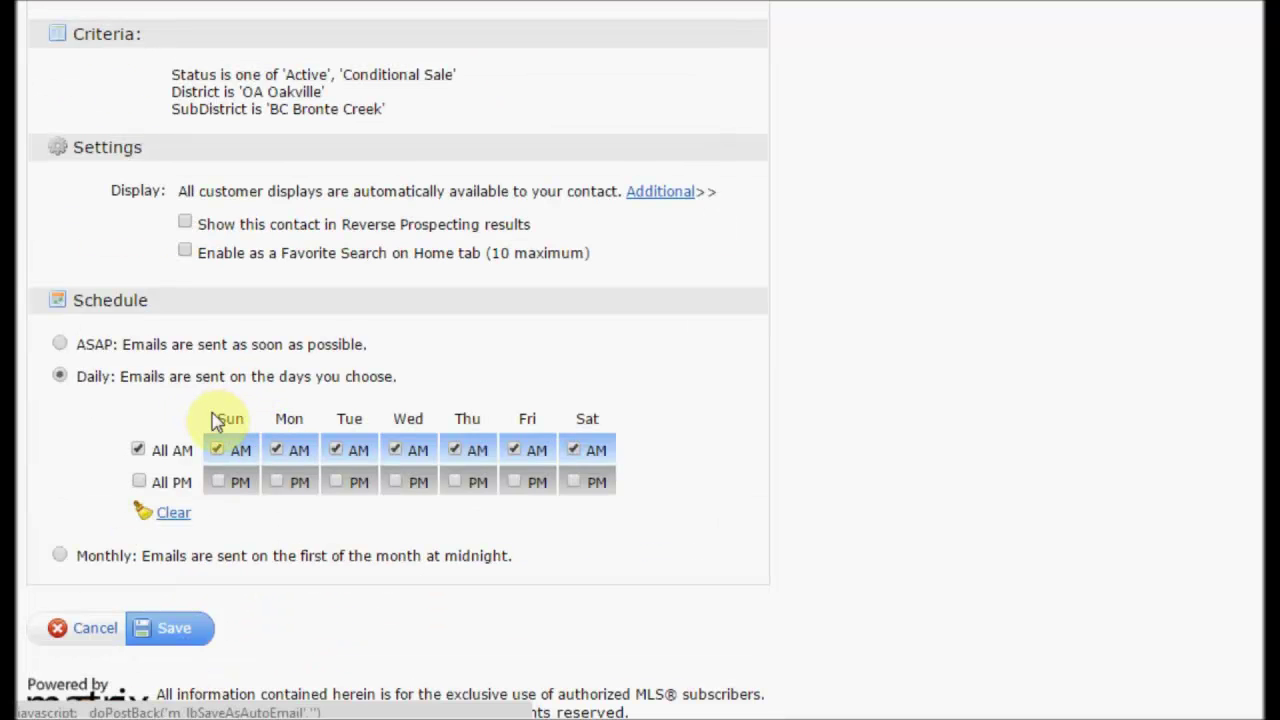
pyautogui.scroll(6, 225, 420)
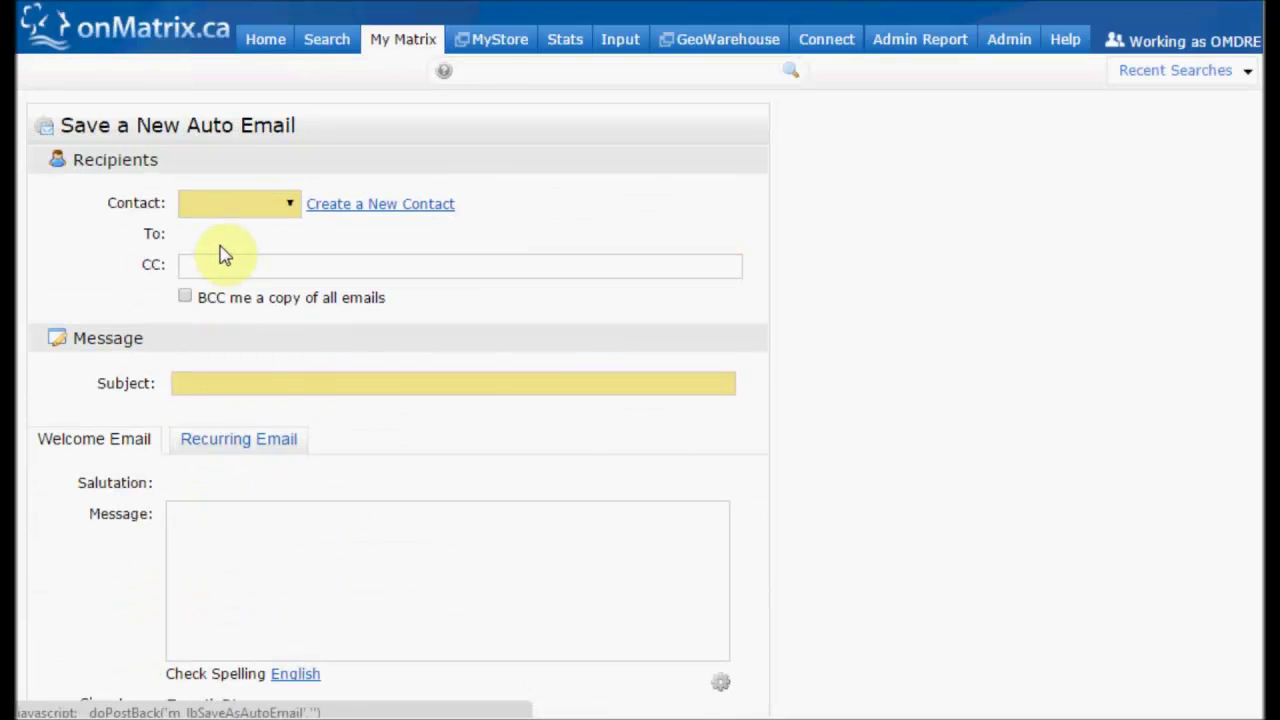
pyautogui.click(237, 212)
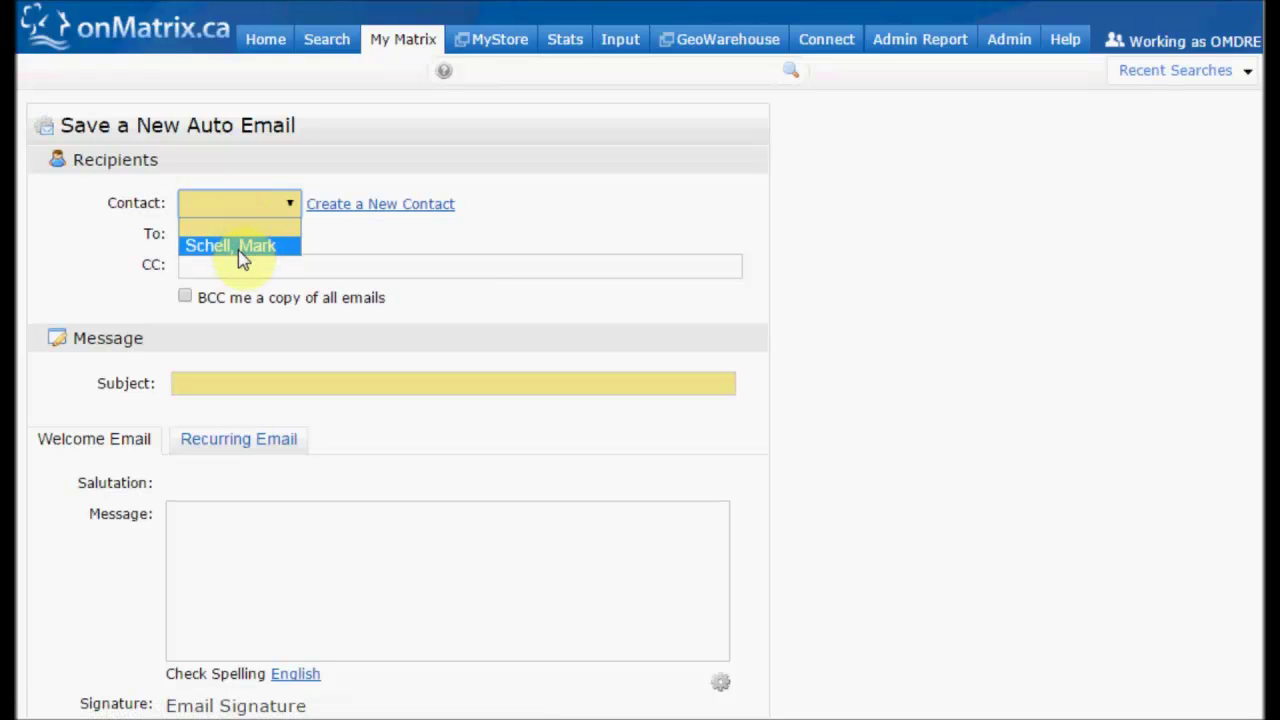
pyautogui.click(240, 250)
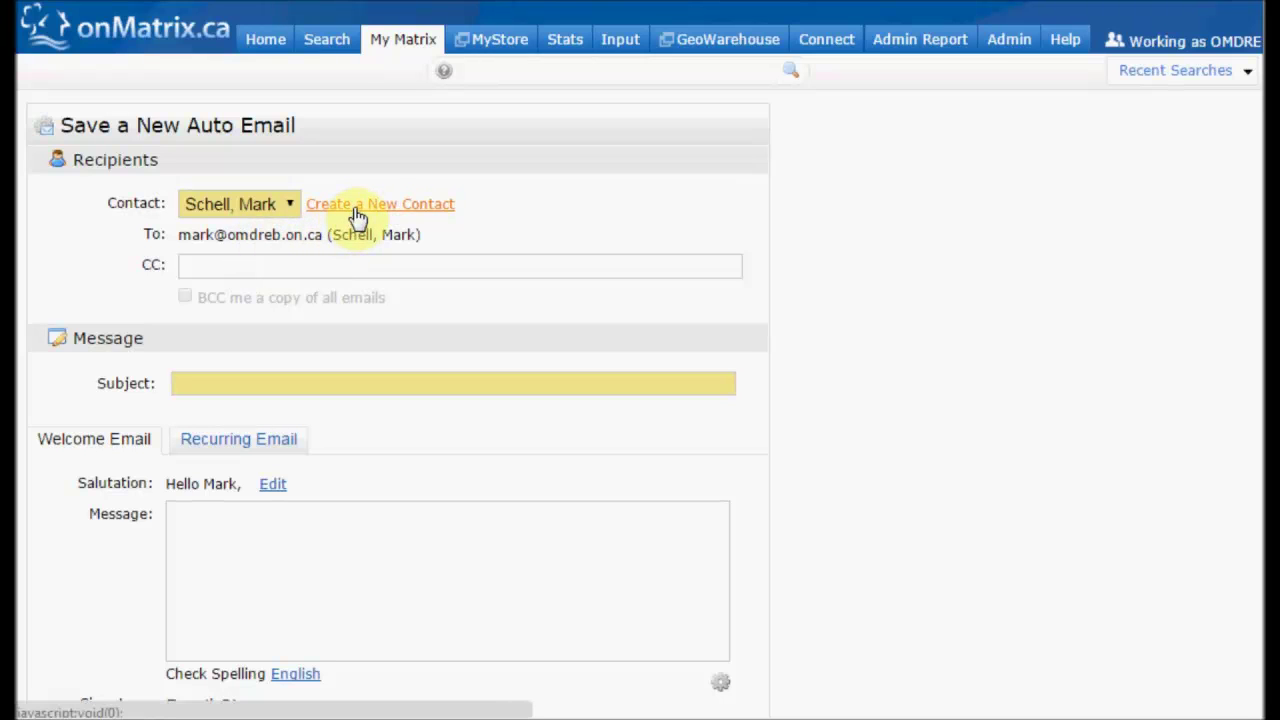
# - Enter 'Bronte Creek homes' as the email subject
pyautogui.click(221, 377)
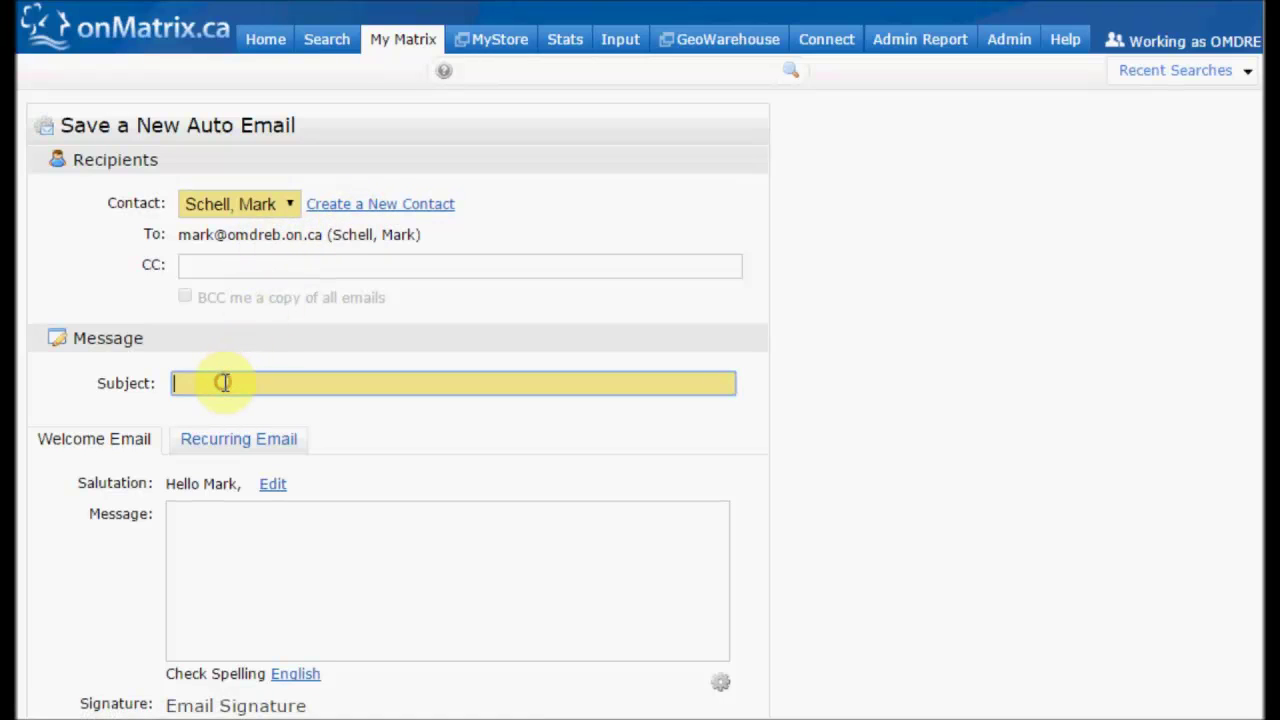
pyautogui.write('Bron')
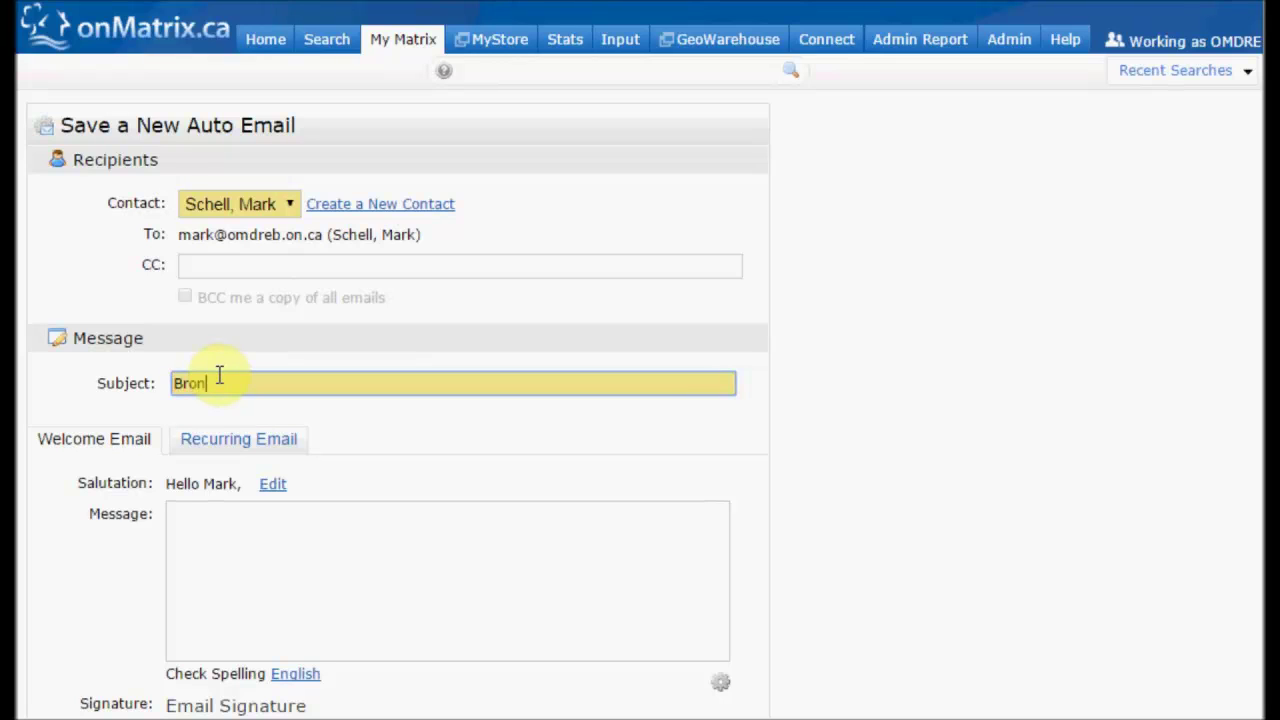
pyautogui.write('te Creek homes')
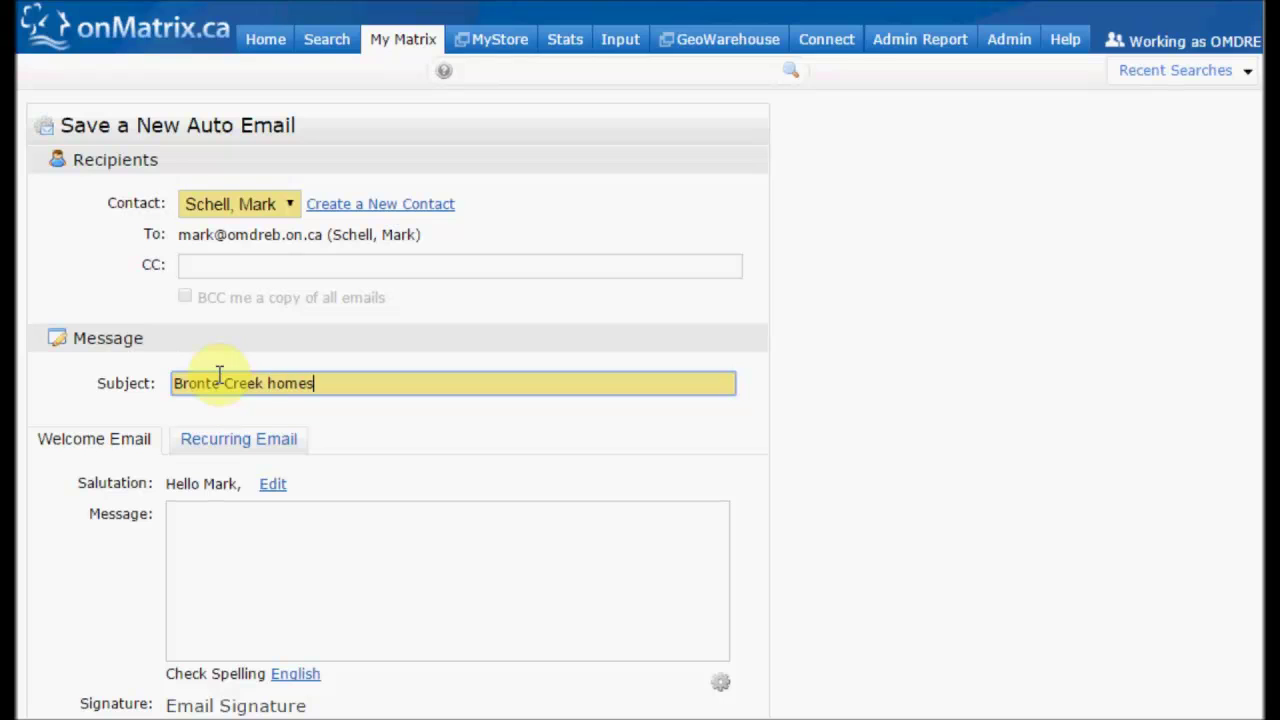
pyautogui.scroll(-2, 220, 380)
# - Write the welcome message 'Here are the properties that you requested'
pyautogui.click(238, 334)
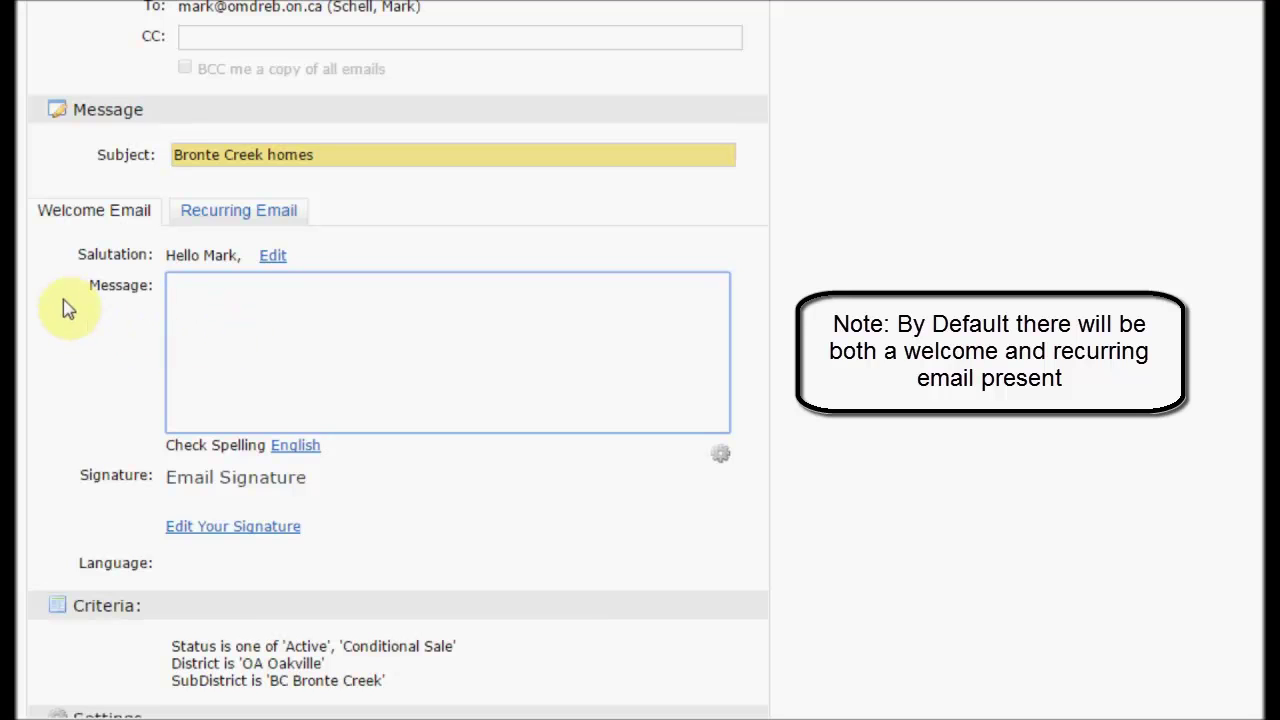
pyautogui.rightClick(236, 262)
pyautogui.click(178, 292)
pyautogui.write('Here are the propert')
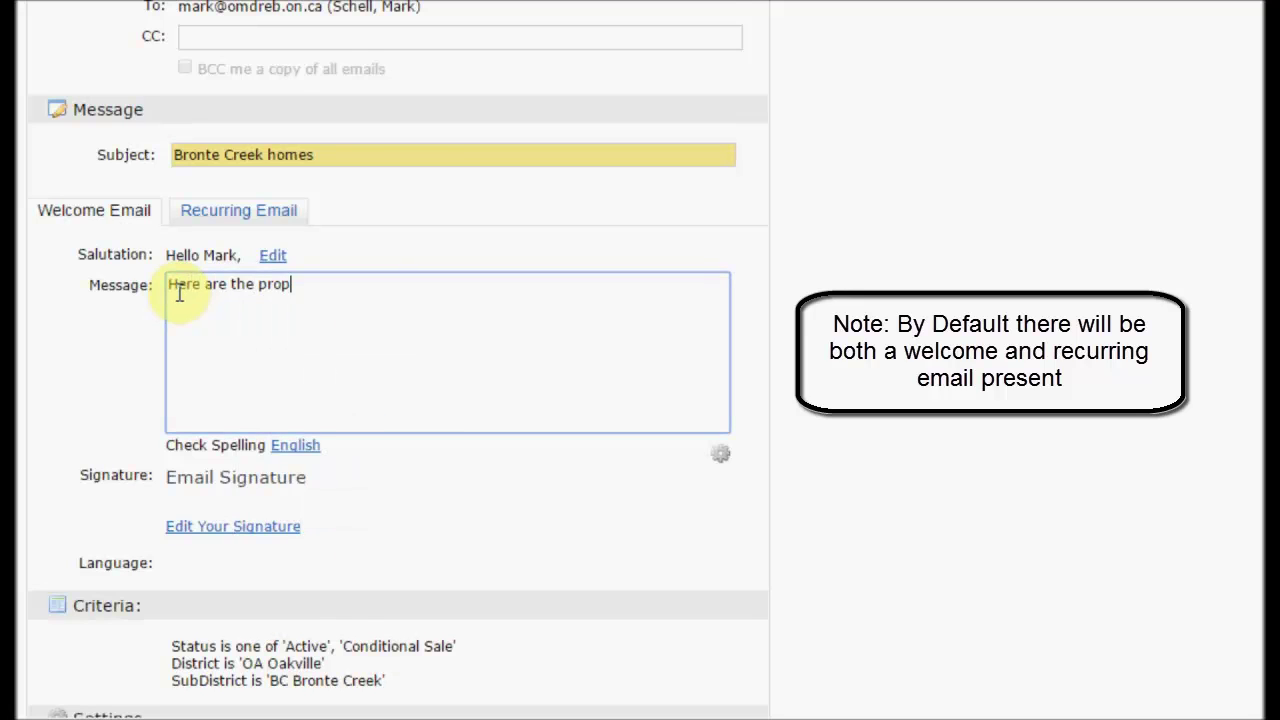
pyautogui.write('ies that you ')
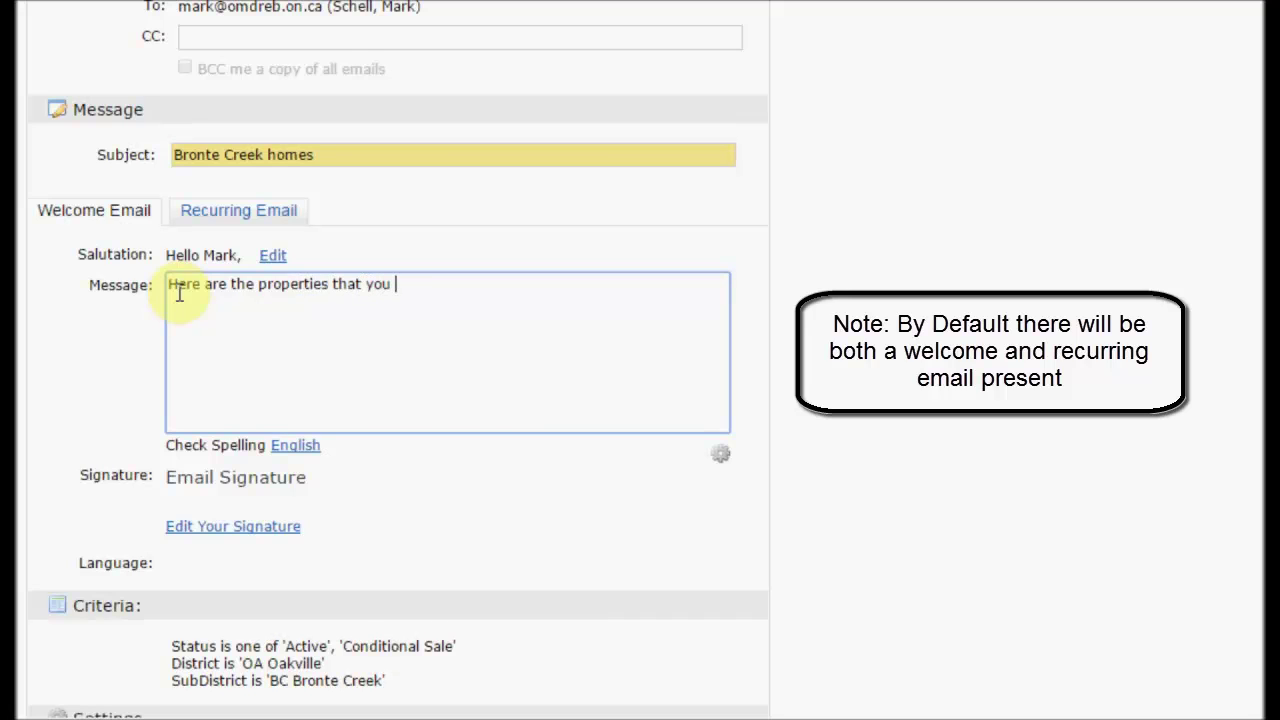
pyautogui.write('requested')
# - Write the recurring email message 'Here are the updates on the listings you requested'
pyautogui.click(243, 218)
pyautogui.click(237, 317)
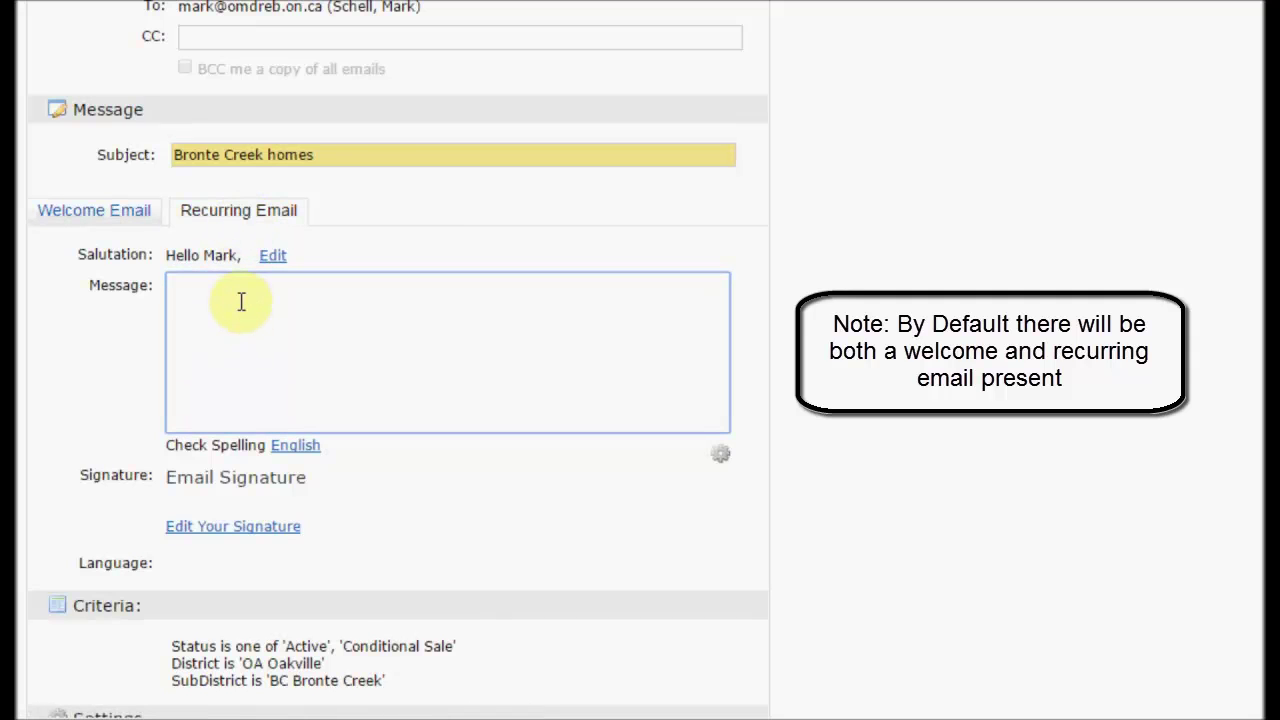
pyautogui.write('Here are the updates on the list')
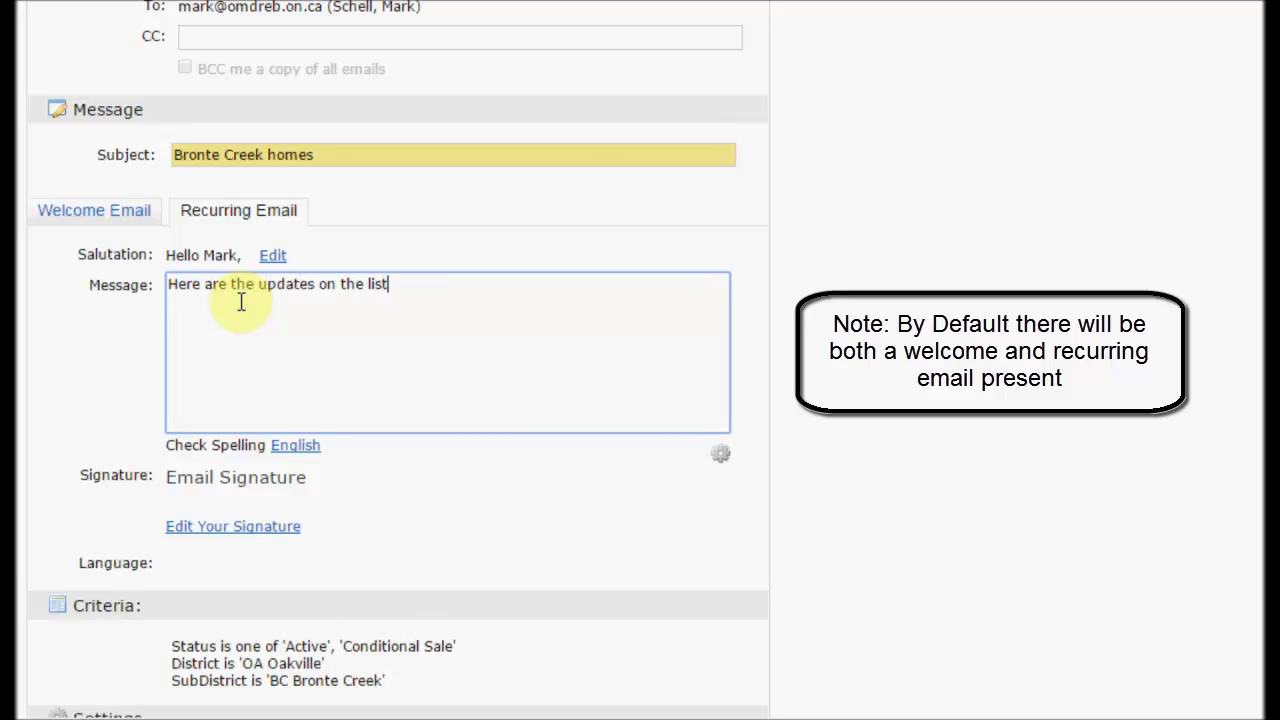
pyautogui.write('ings you reque')
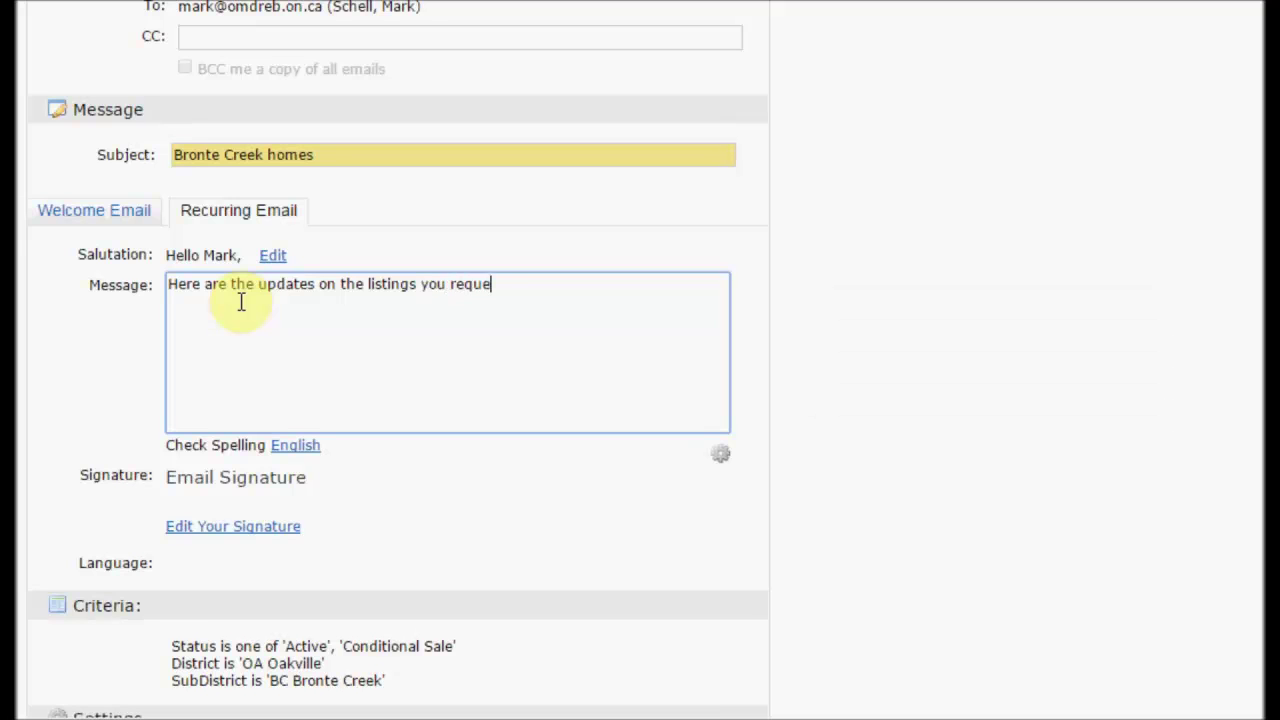
pyautogui.write('sted')
# - In the Daily schedule, uncheck Sunday AM and check Monday PM
pyautogui.scroll(-6, 245, 305)
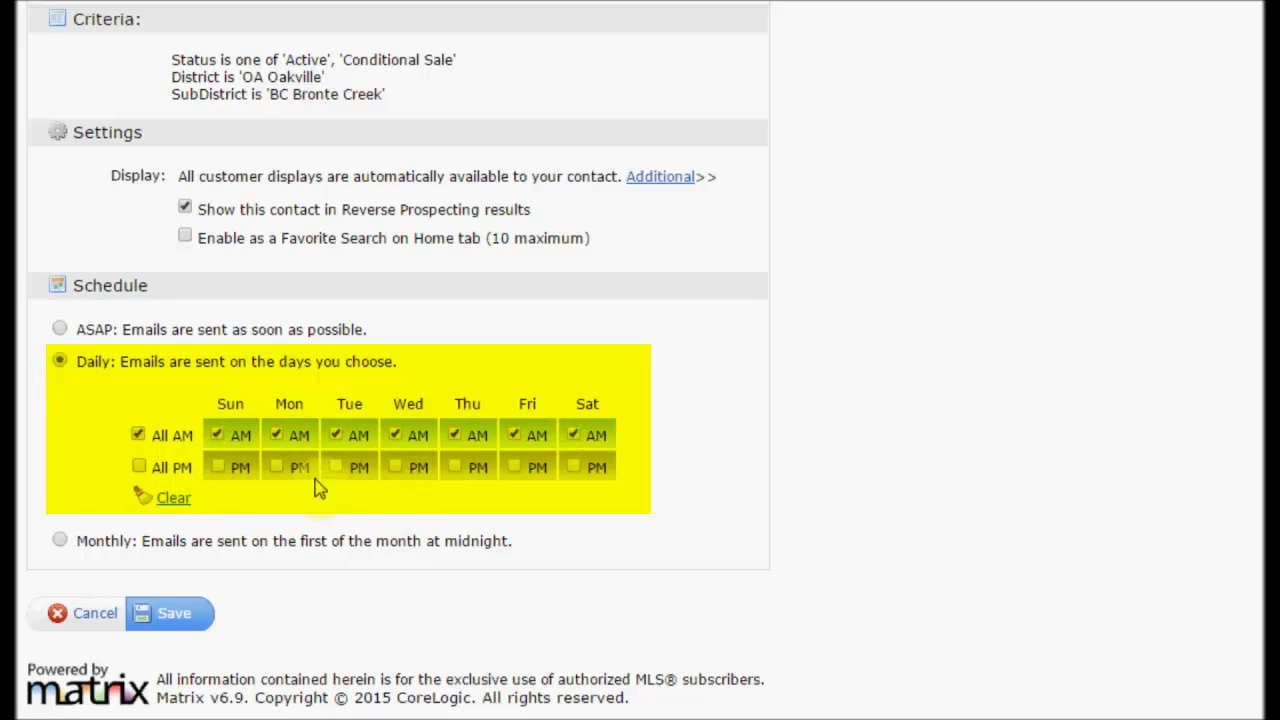
pyautogui.click(217, 434)
pyautogui.click(277, 467)
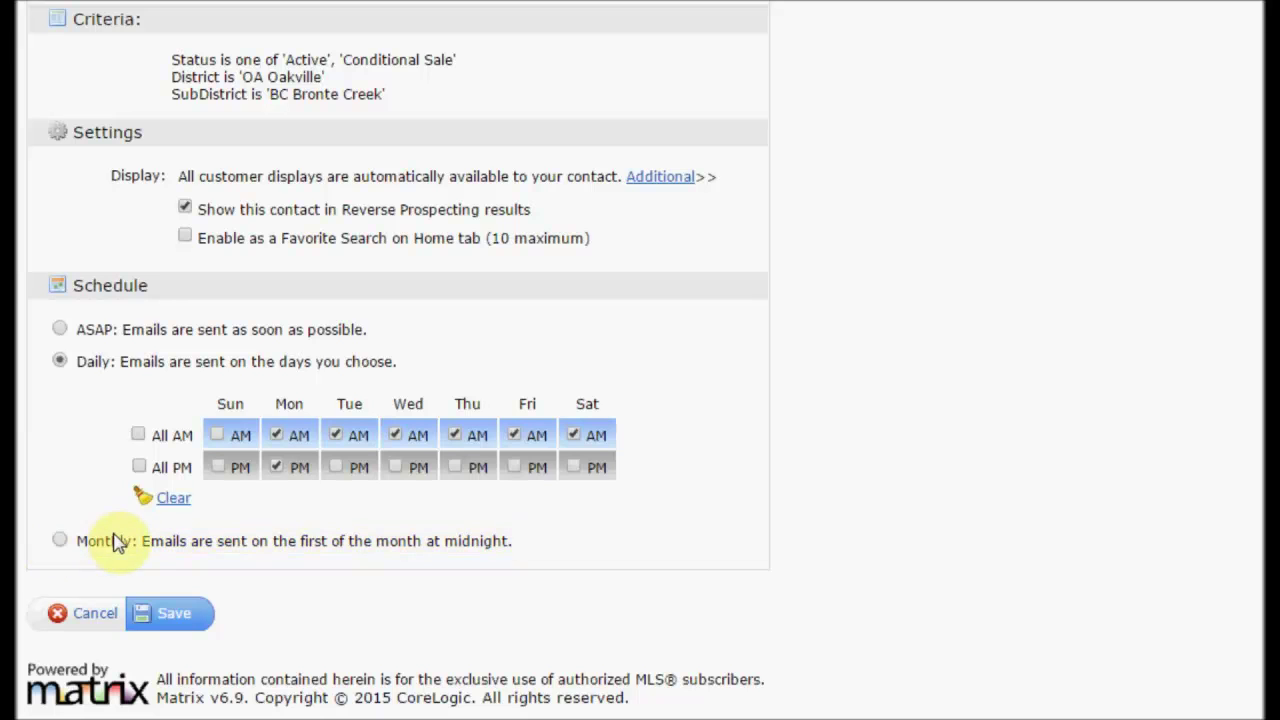
# - Save the 'Bronte Creek homes' auto email
pyautogui.click(175, 617)
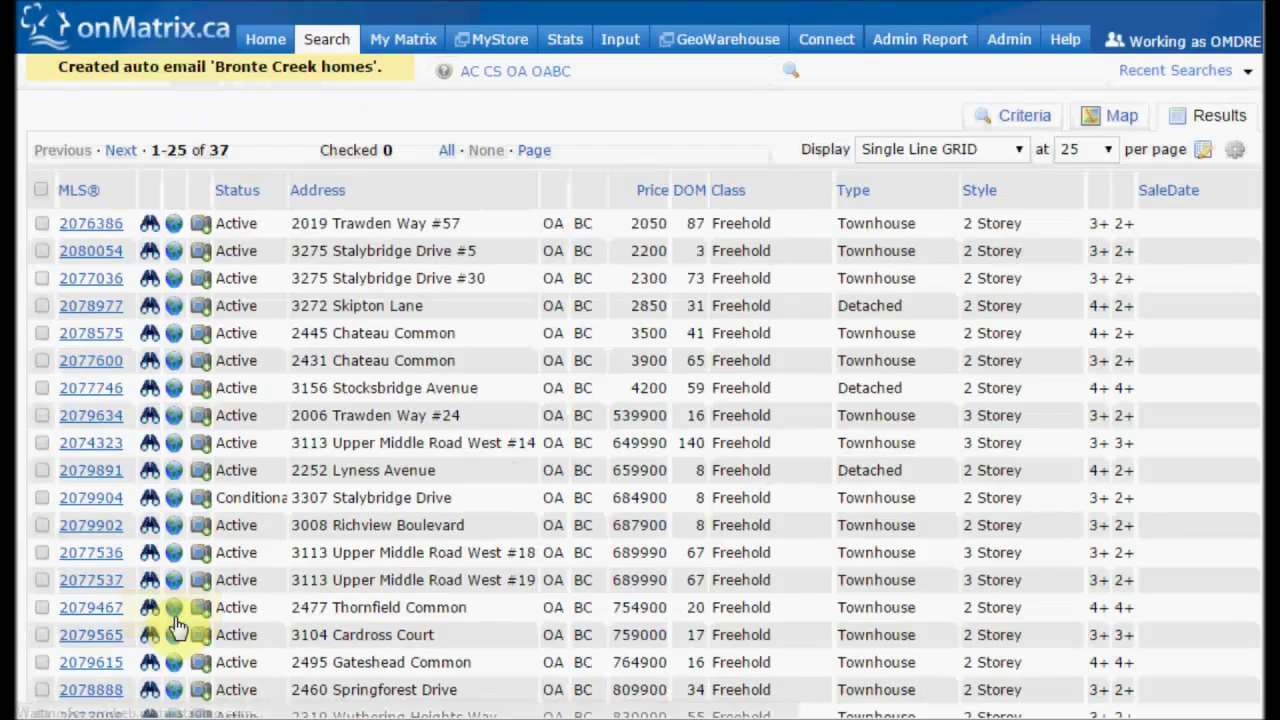